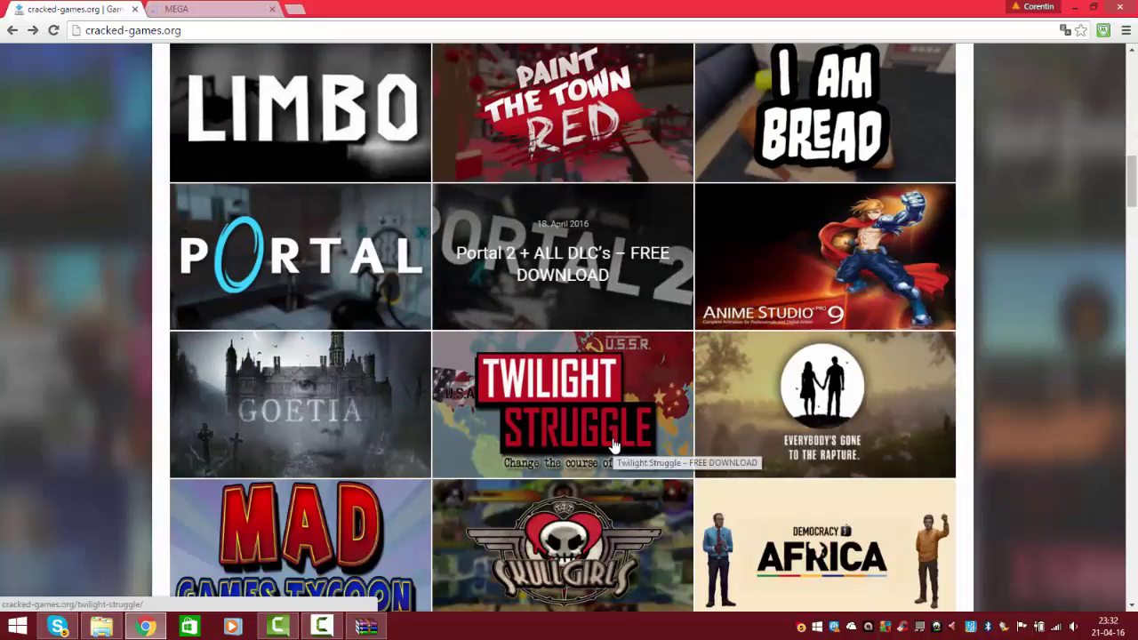
# Skip the adf.ly advert to reach the MEGA page of the Cinema 4D archive and close the leftover ad tab.
pyautogui.scroll(-5, 614, 444)
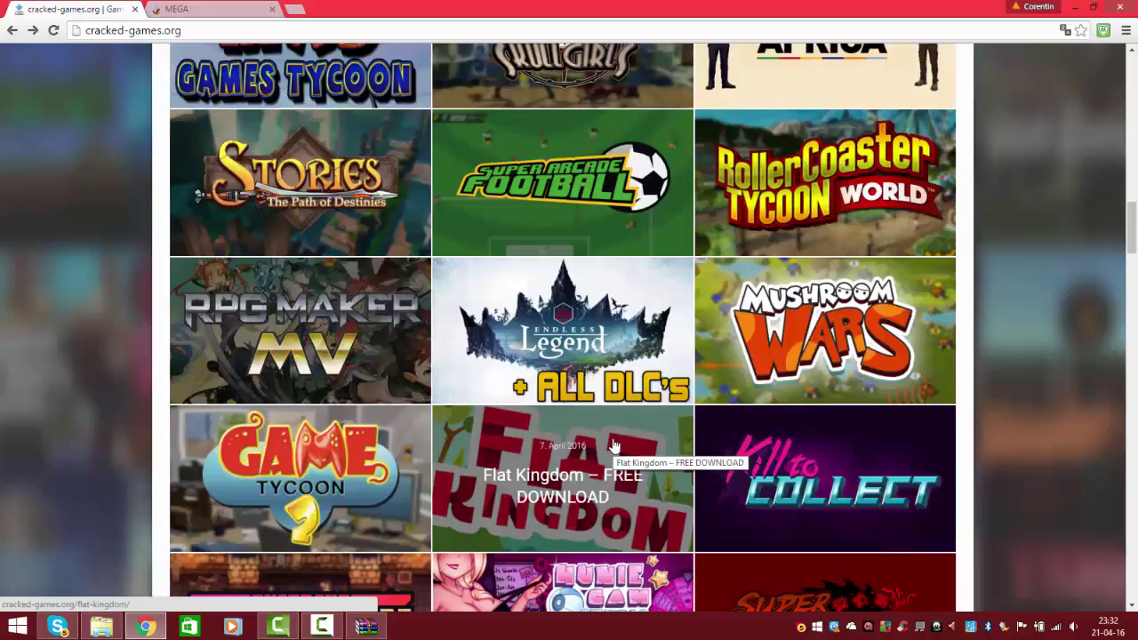
pyautogui.click(613, 445)
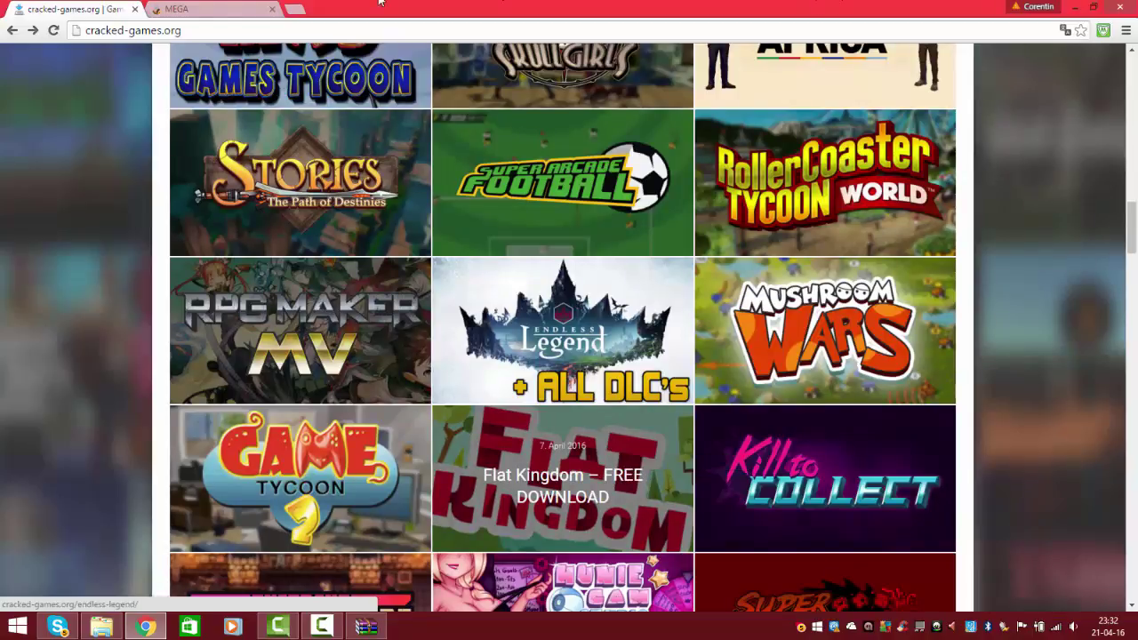
pyautogui.click(214, 10)
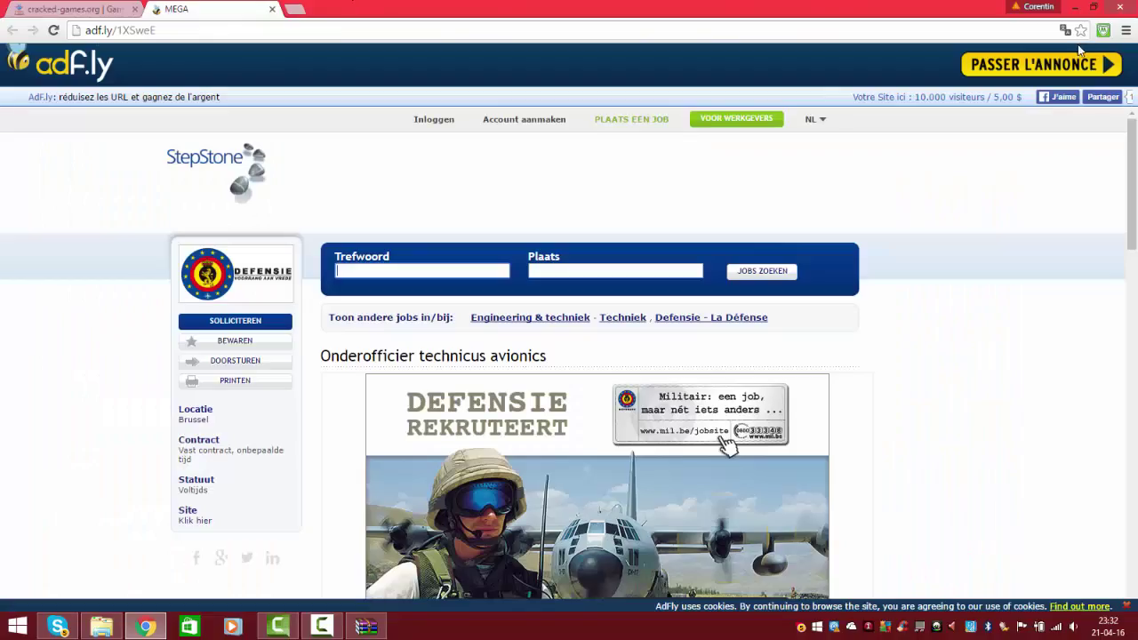
pyautogui.click(1054, 65)
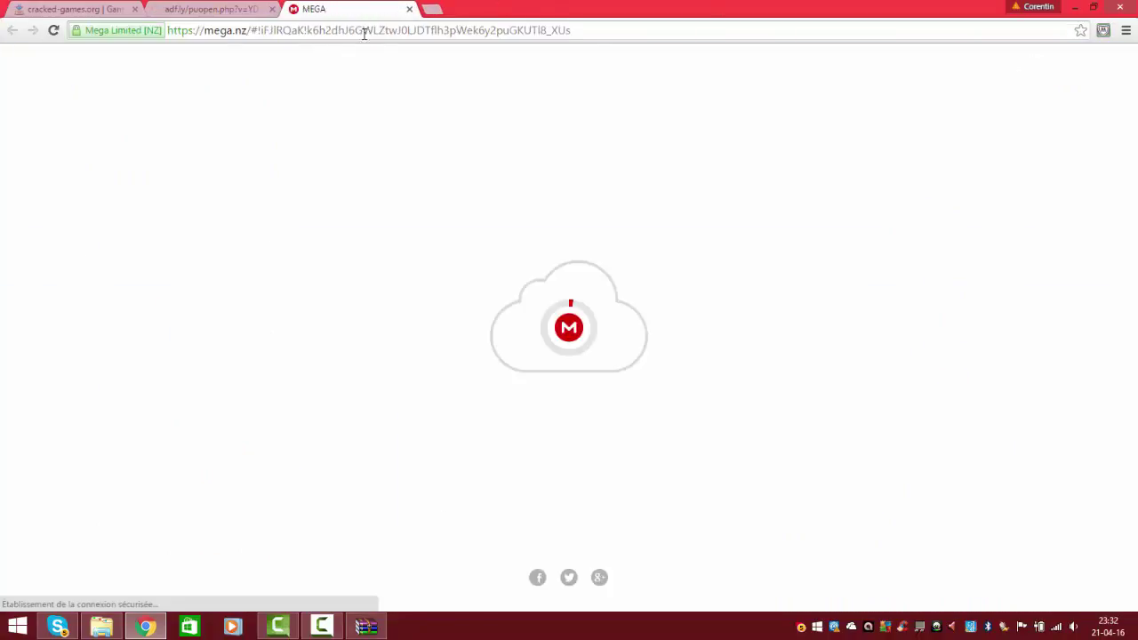
pyautogui.click(272, 10)
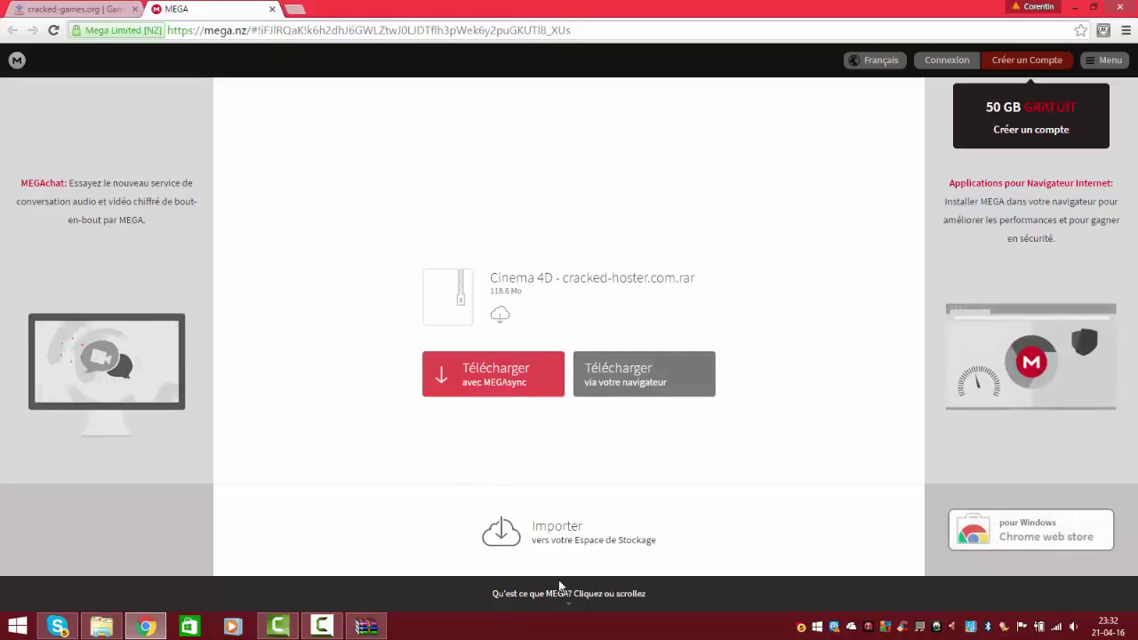
# Open the Cinema 4D - cracked-hoster.com archive from the Téléchargements folder and close the duplicate archive window.
pyautogui.click(1077, 7)
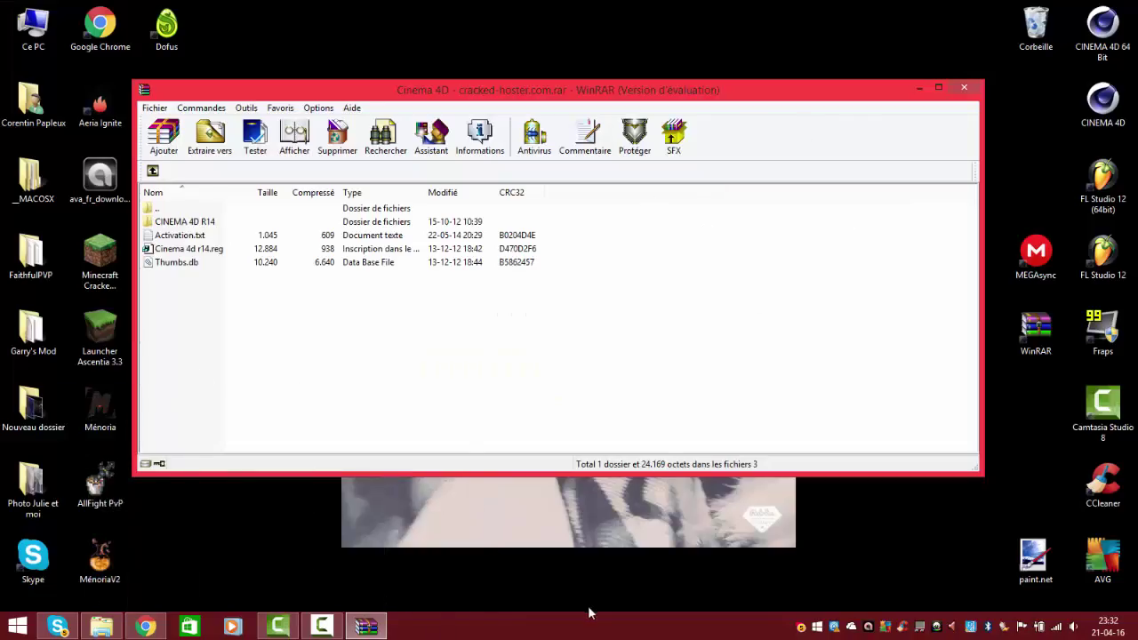
pyautogui.click(101, 627)
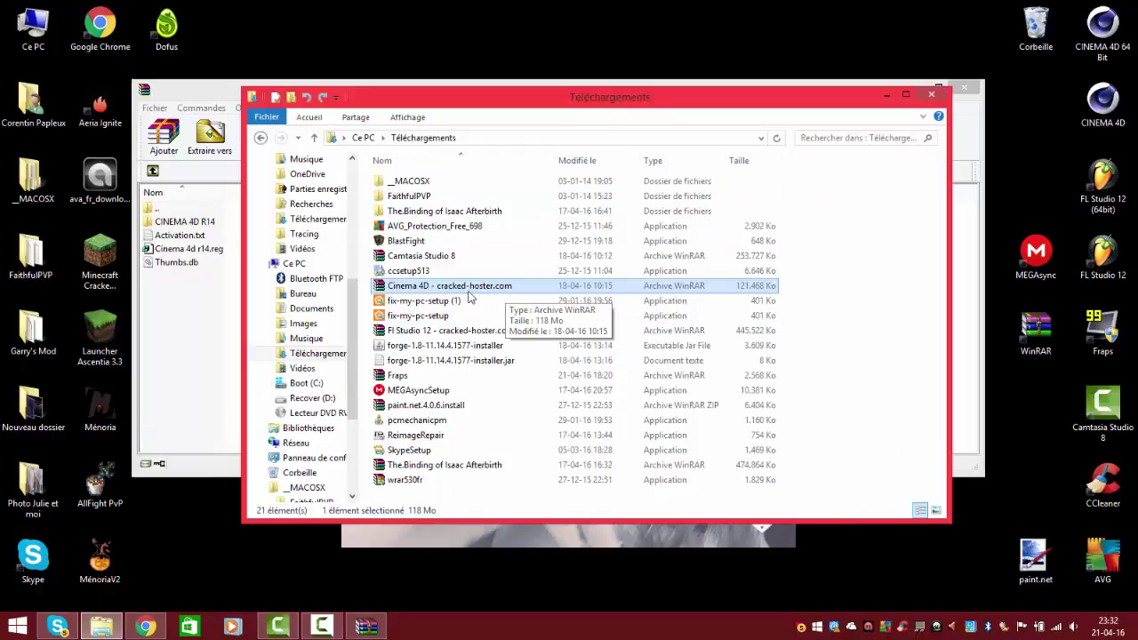
pyautogui.moveTo(467, 299); pyautogui.dragTo(422, 295)
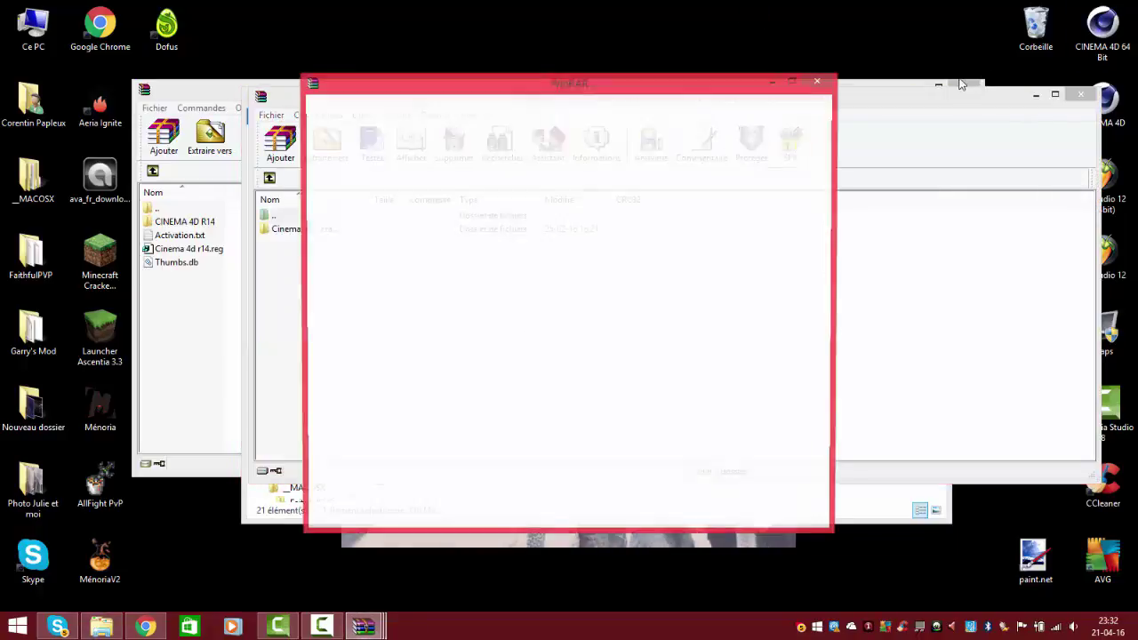
pyautogui.click(822, 83)
pyautogui.click(1054, 93)
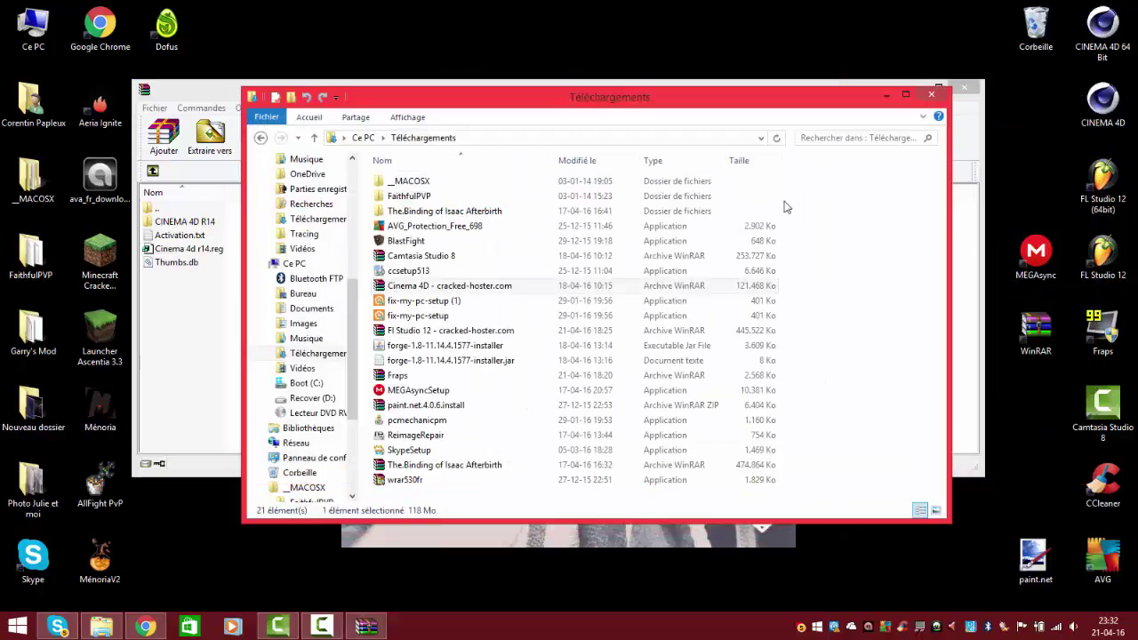
pyautogui.click(888, 95)
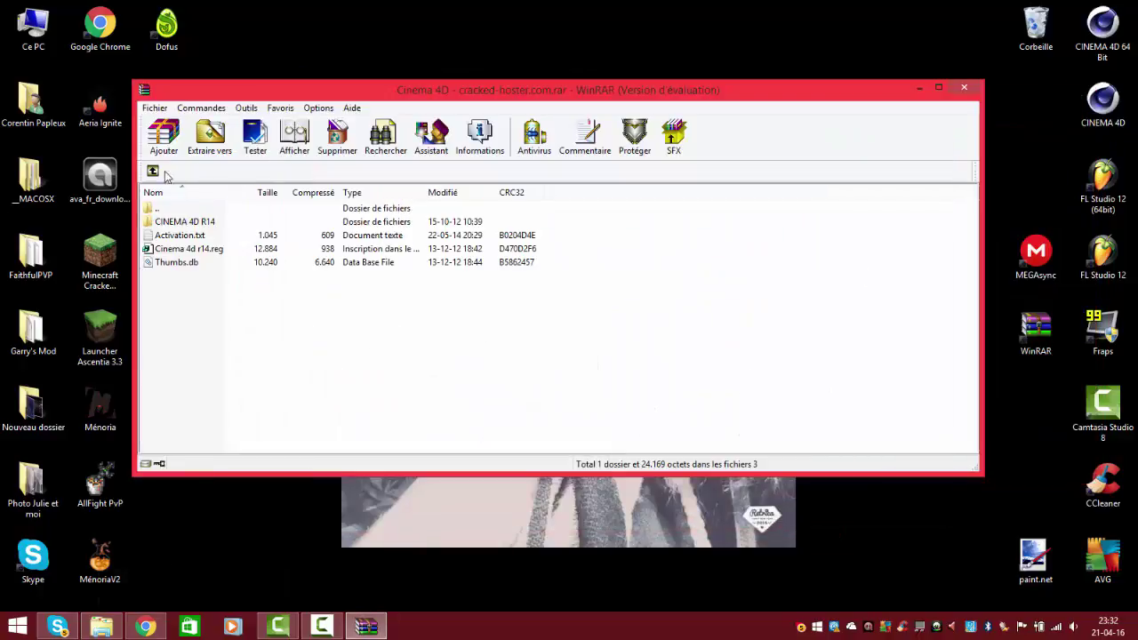
# Browse the Cinema 4D archive in WinRAR from its top level down into the CINEMA 4D R14 folder.
pyautogui.click(153, 171)
pyautogui.click(301, 273)
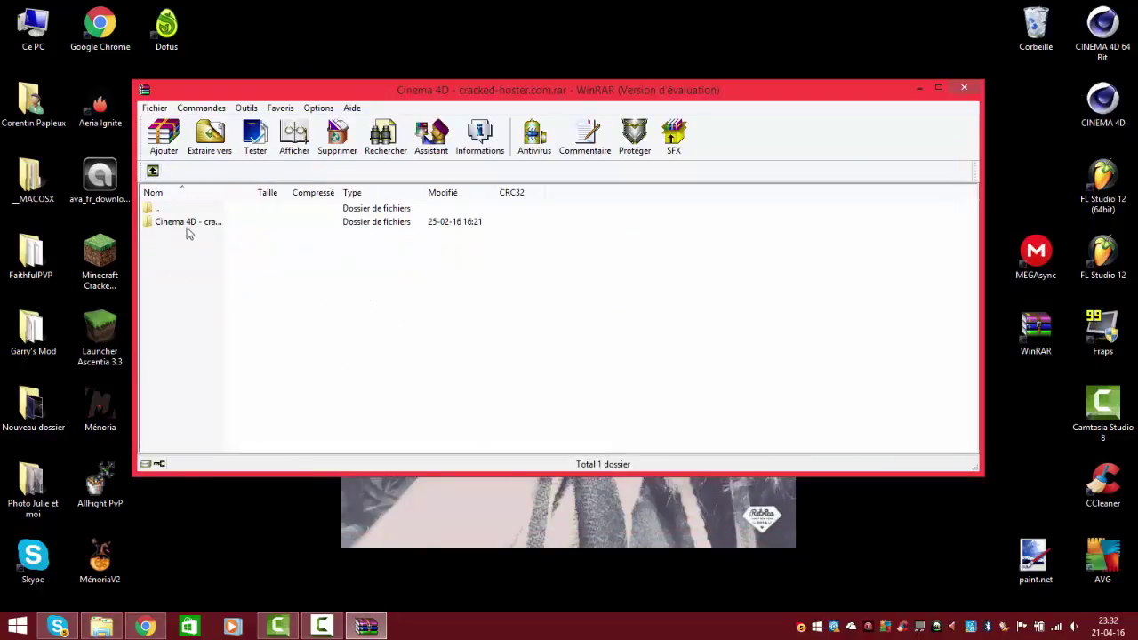
pyautogui.click(287, 233)
pyautogui.click(287, 231)
pyautogui.click(363, 224)
pyautogui.doubleClick(365, 224)
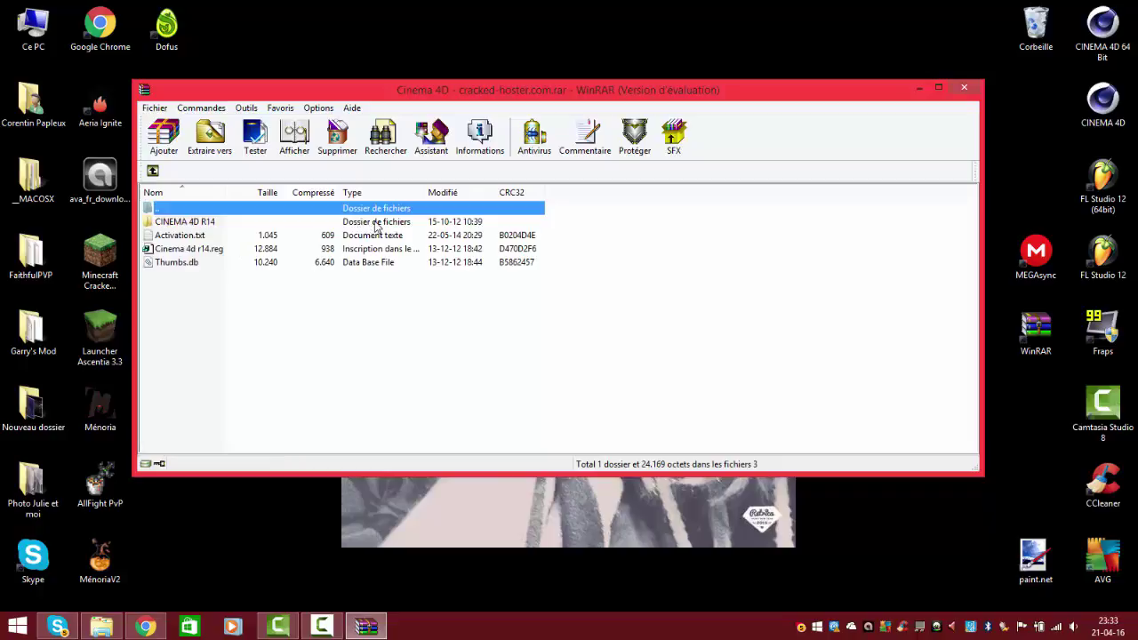
pyautogui.doubleClick(339, 224)
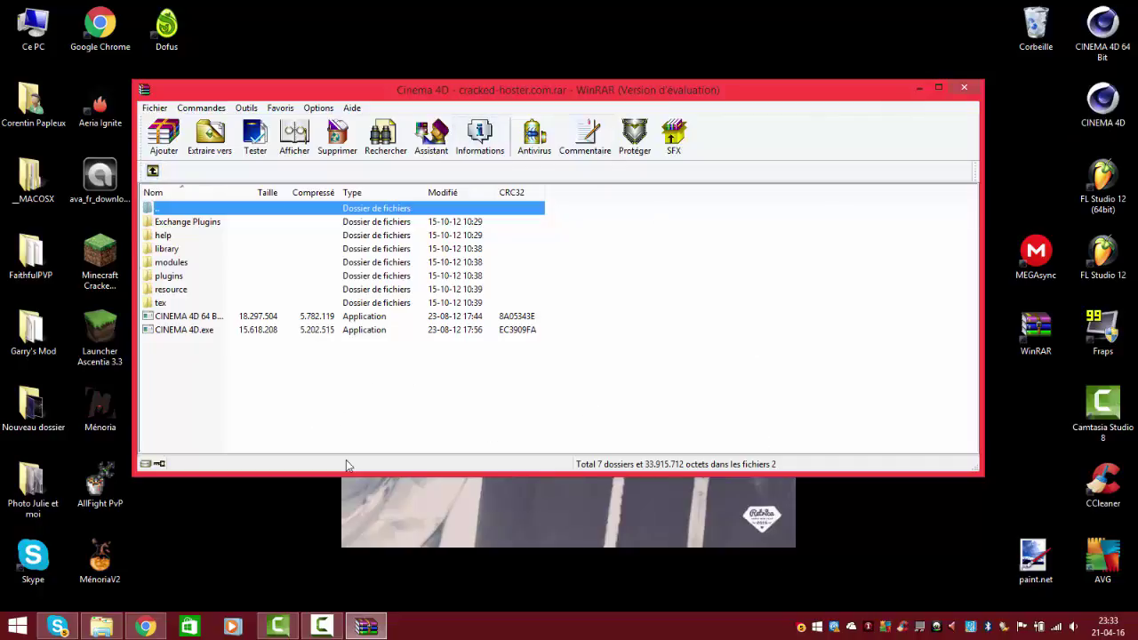
# Open Activation.txt from the archive and highlight the first licence key listed under Prime.
pyautogui.click(152, 170)
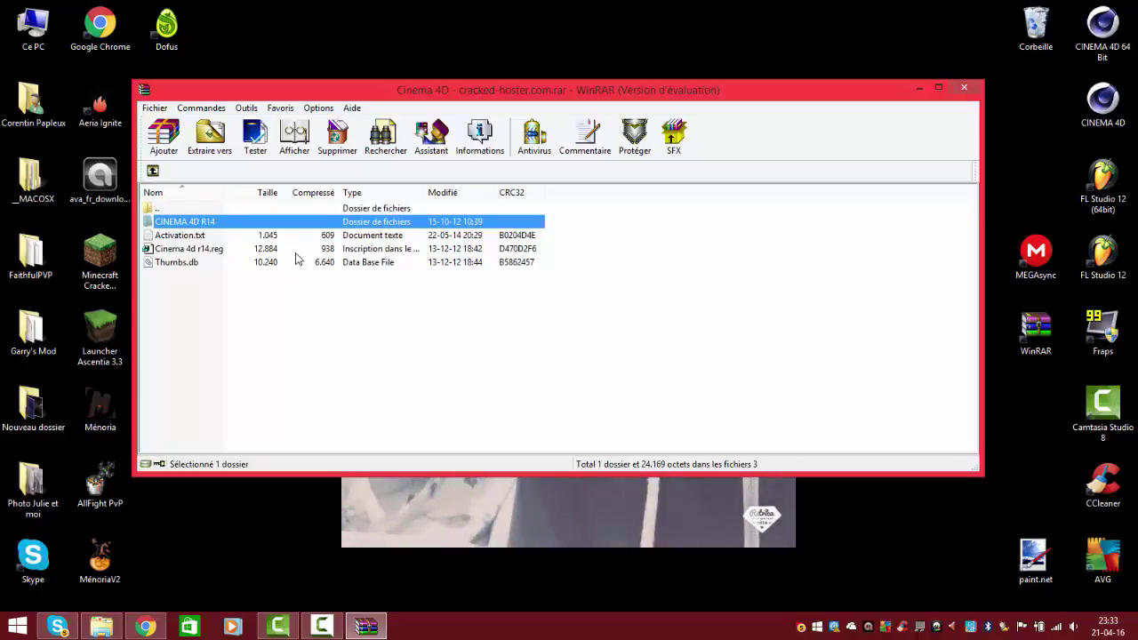
pyautogui.doubleClick(411, 236)
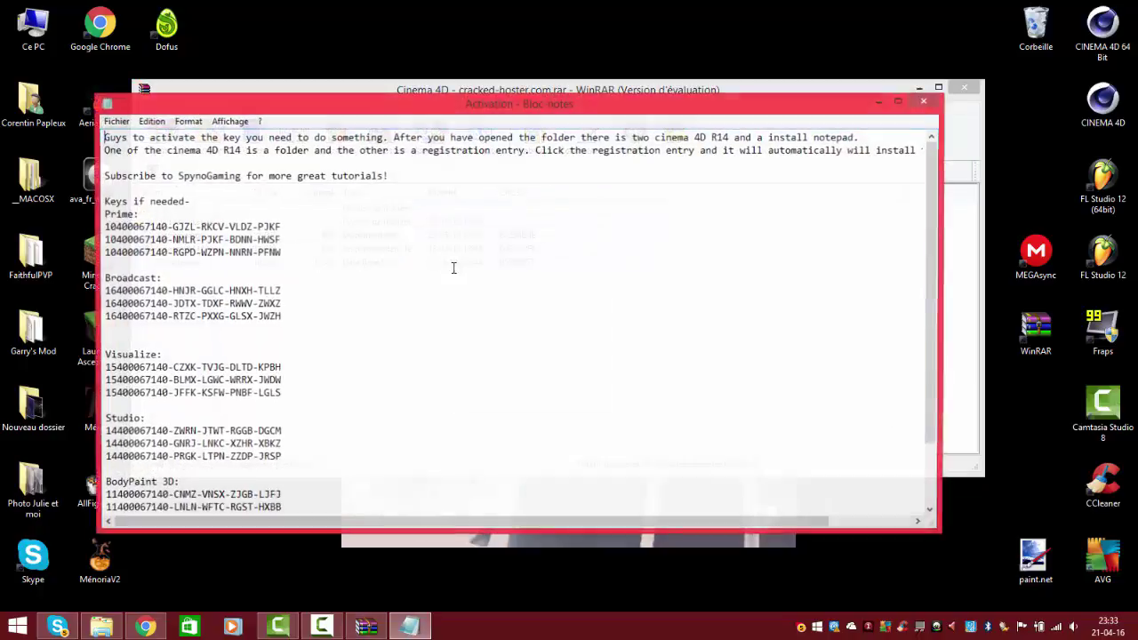
pyautogui.moveTo(293, 229); pyautogui.dragTo(103, 227)
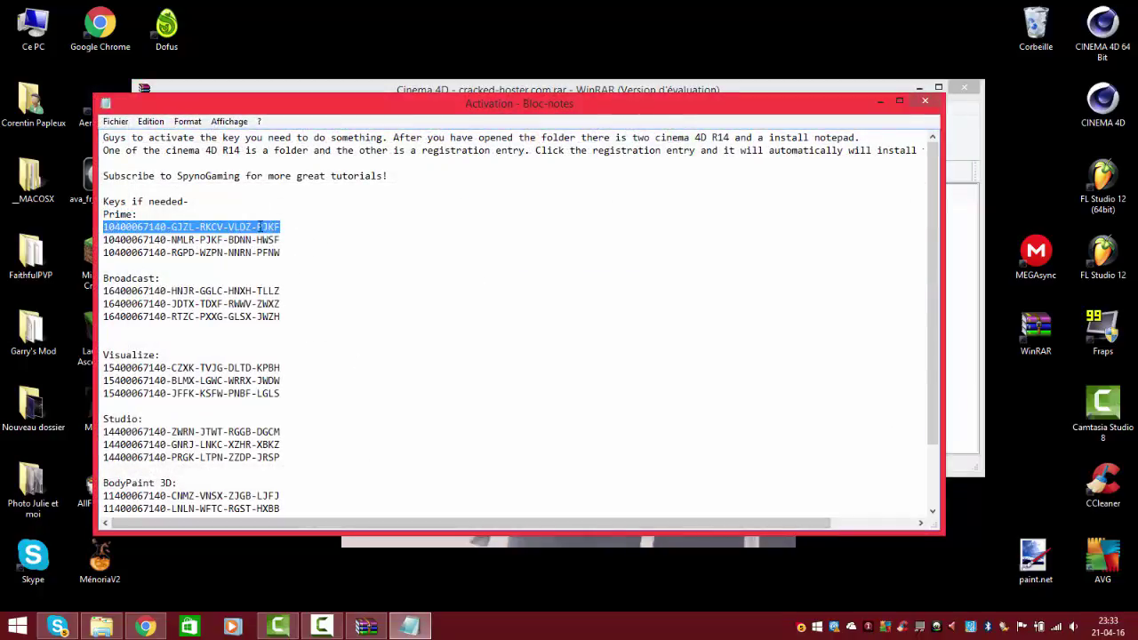
pyautogui.click(302, 241)
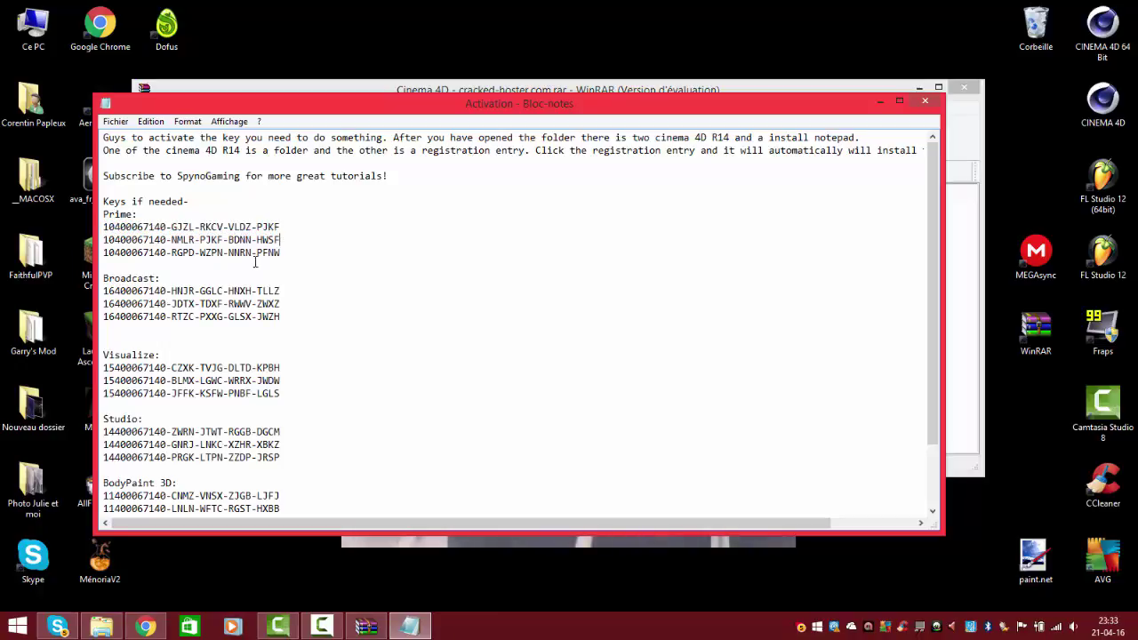
pyautogui.moveTo(285, 228); pyautogui.dragTo(138, 217)
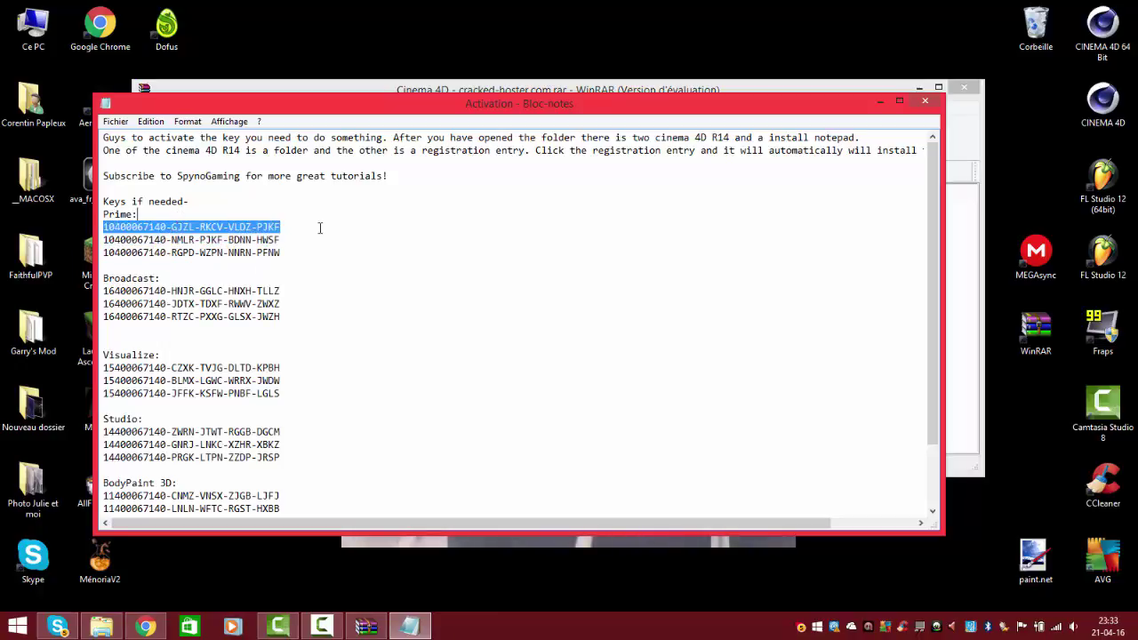
pyautogui.click(316, 229)
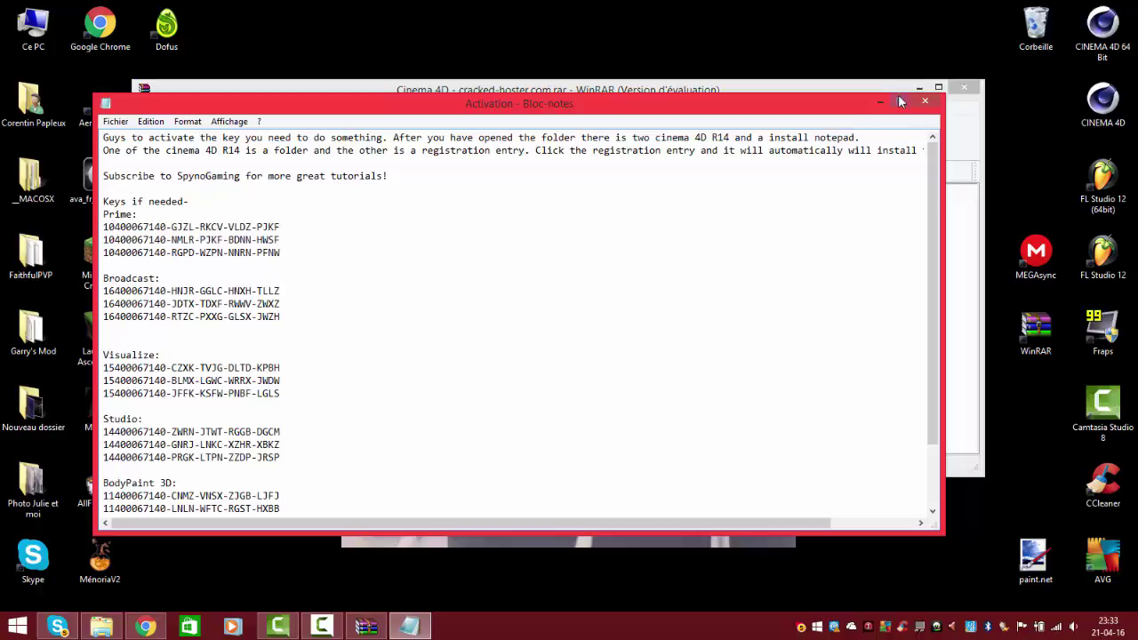
pyautogui.click(881, 102)
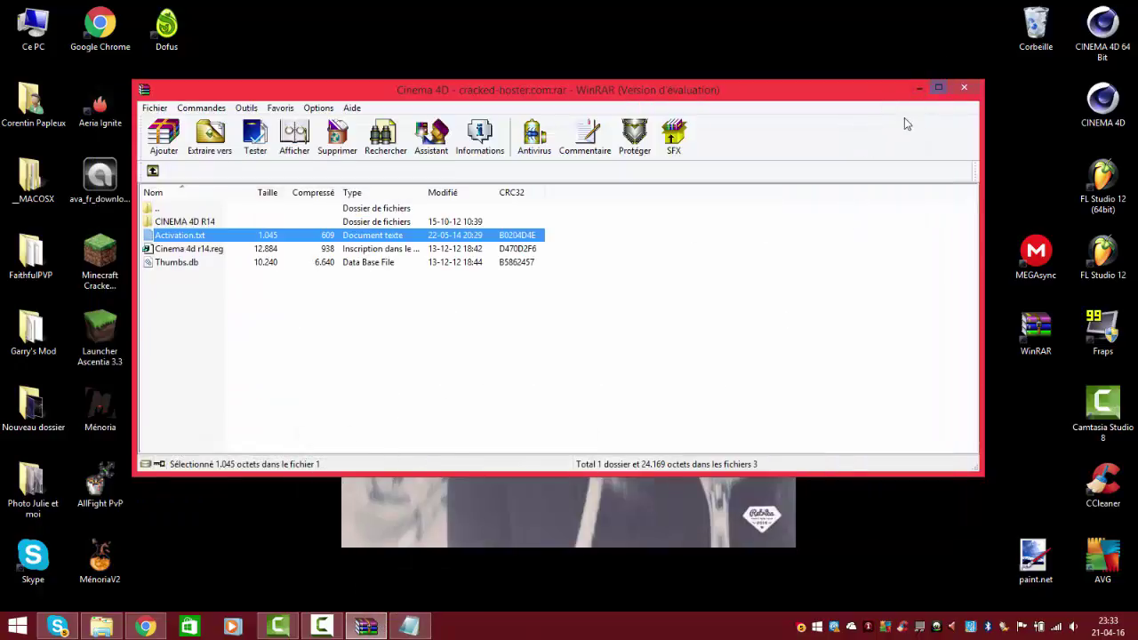
# Close the Activation notes and run CINEMA 4D.exe from the archive's CINEMA 4D R14 folder.
pyautogui.doubleClick(272, 223)
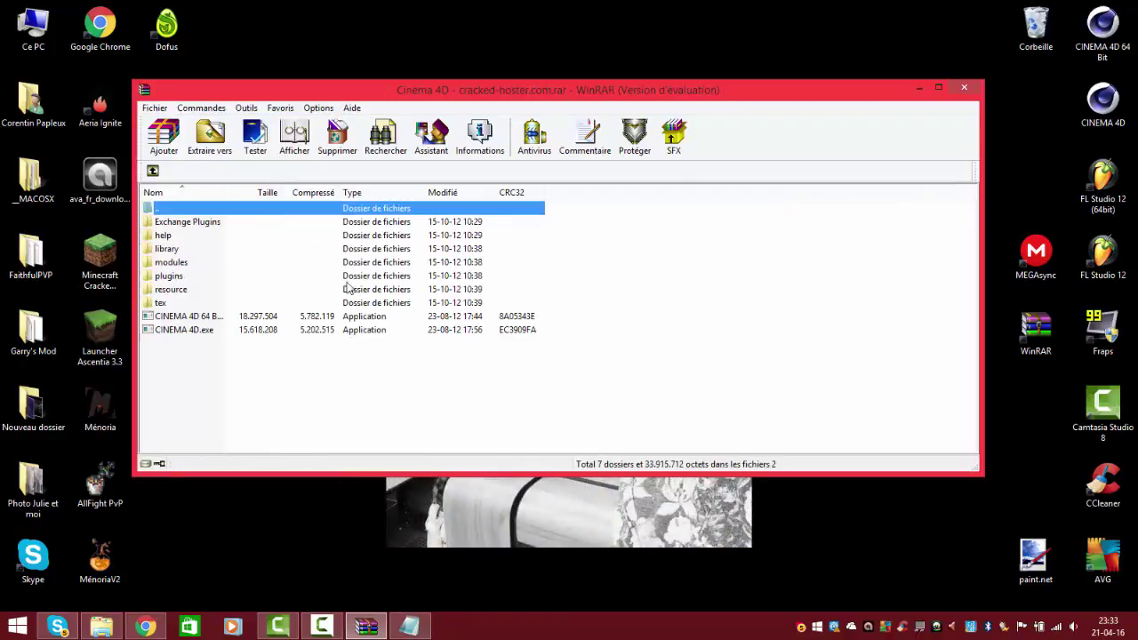
pyautogui.click(375, 336)
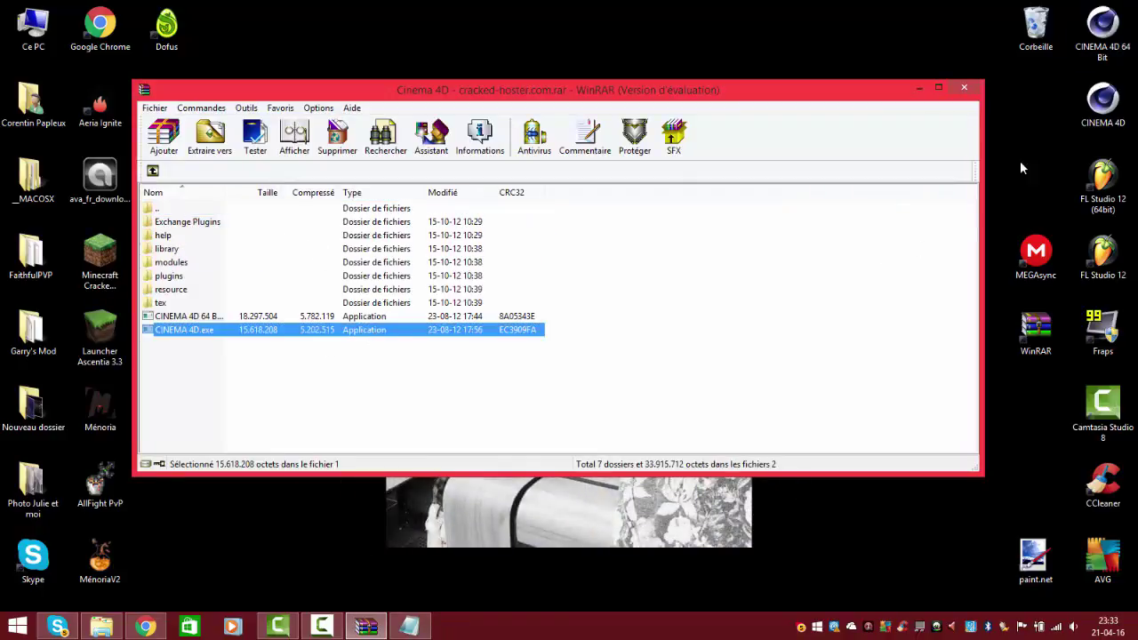
pyautogui.click(411, 627)
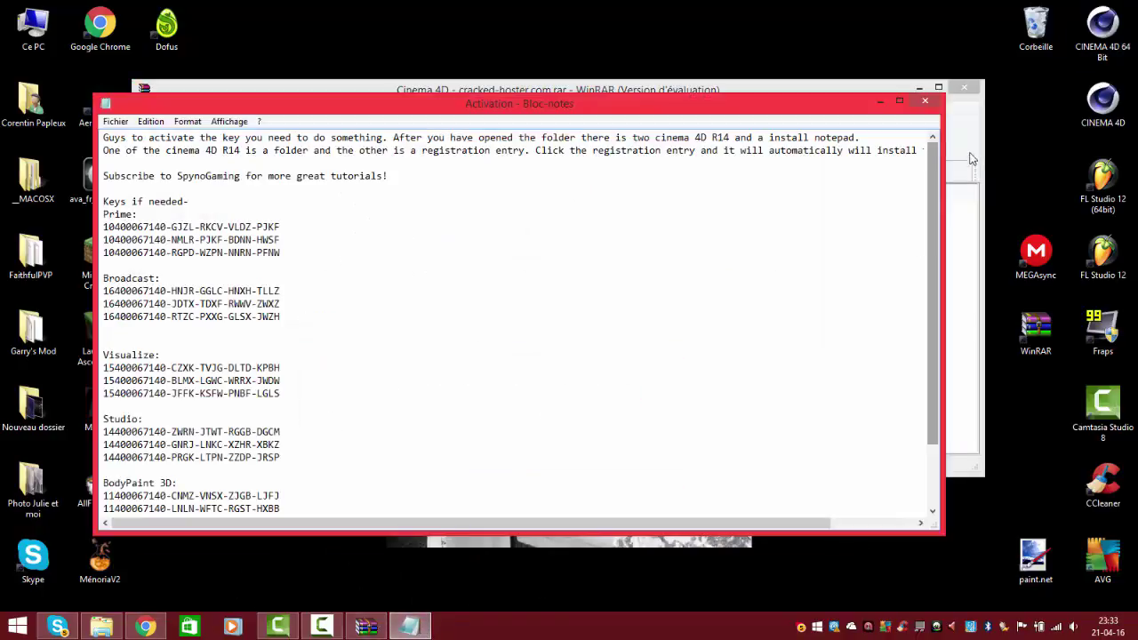
pyautogui.click(929, 105)
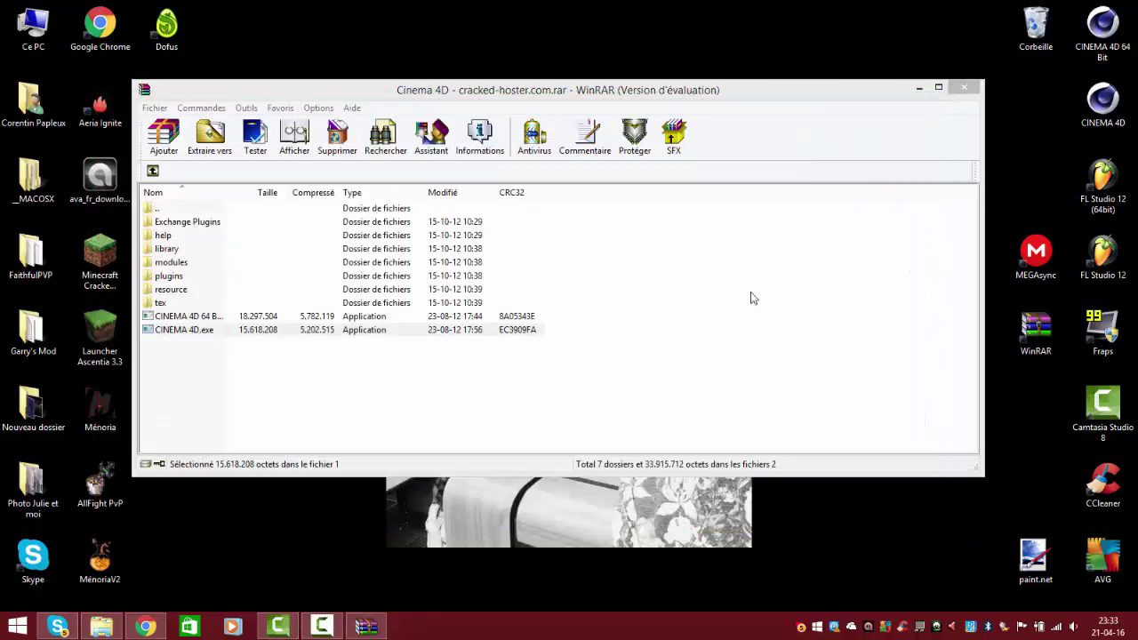
pyautogui.click(285, 333)
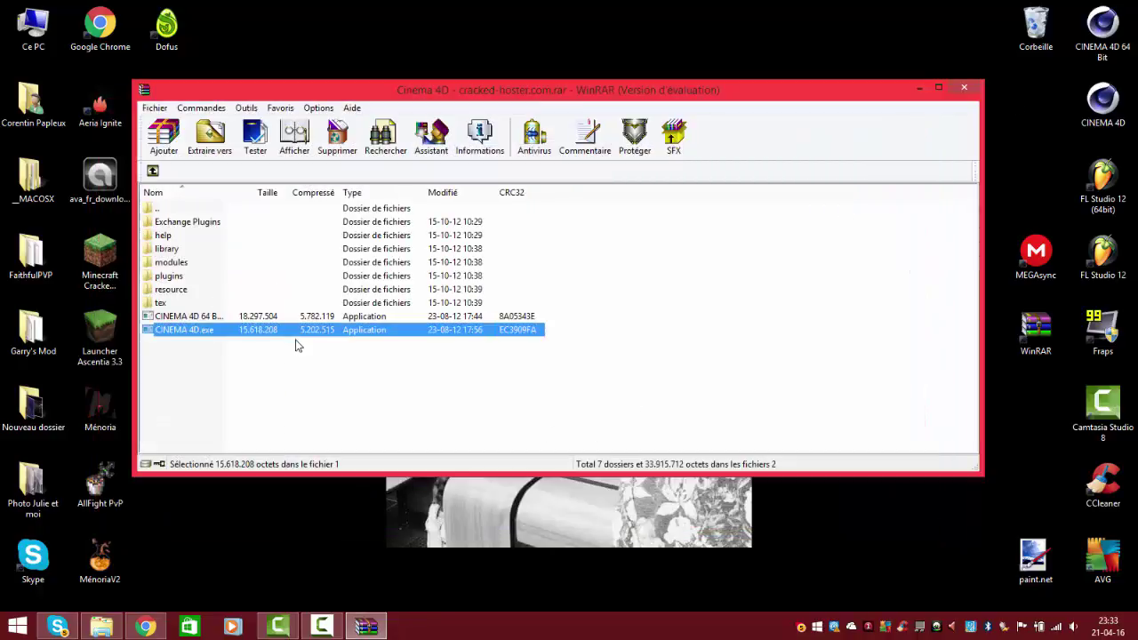
pyautogui.rightClick(322, 336)
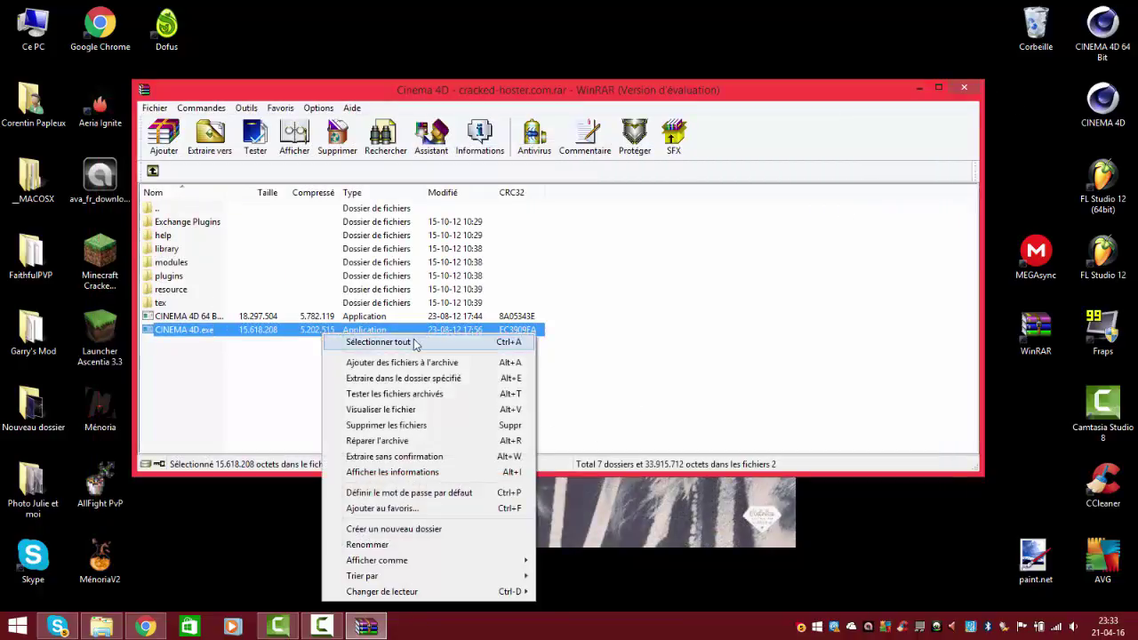
pyautogui.click(259, 356)
pyautogui.doubleClick(352, 333)
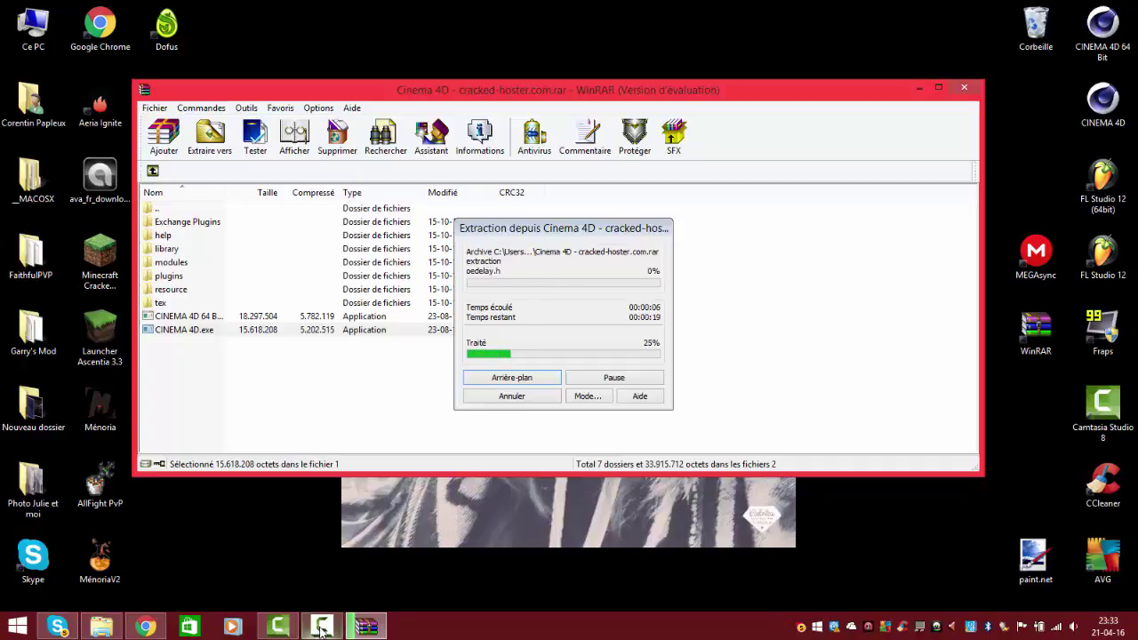
pyautogui.moveTo(324, 629)
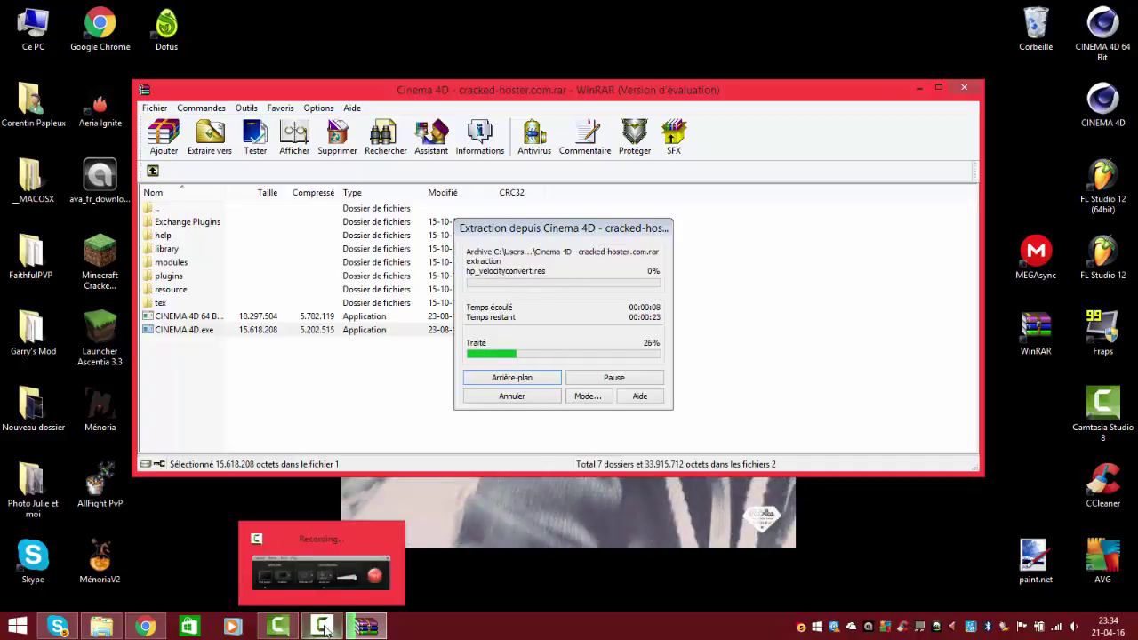
pyautogui.click(326, 630)
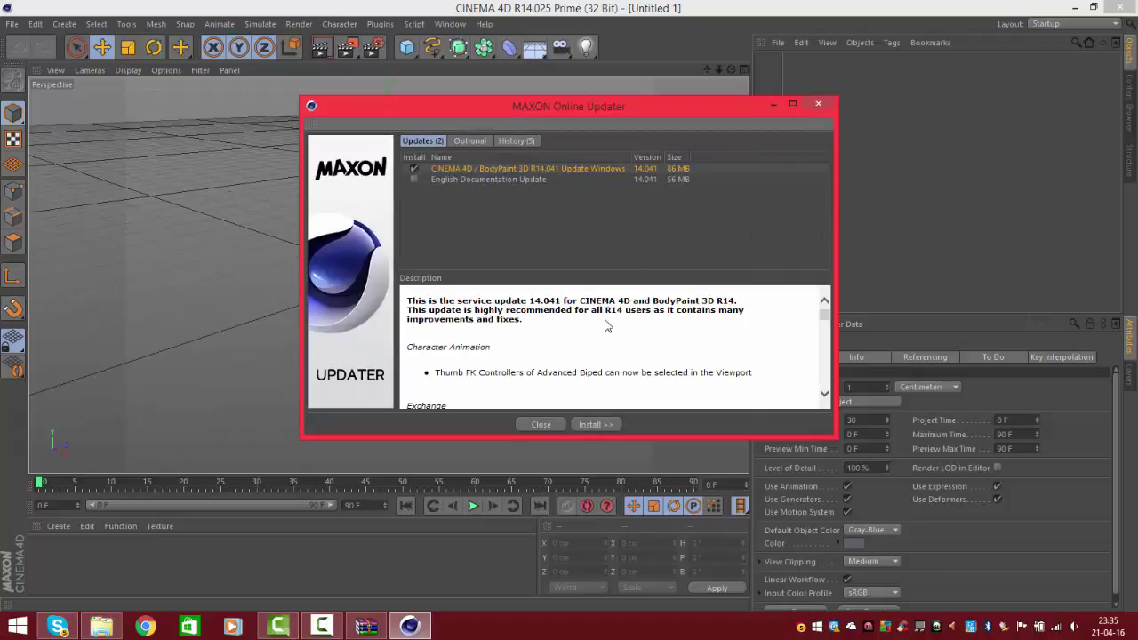
# Dismiss the MAXON Online Updater without installing updates and add a Polygon object to the empty scene.
pyautogui.click(539, 424)
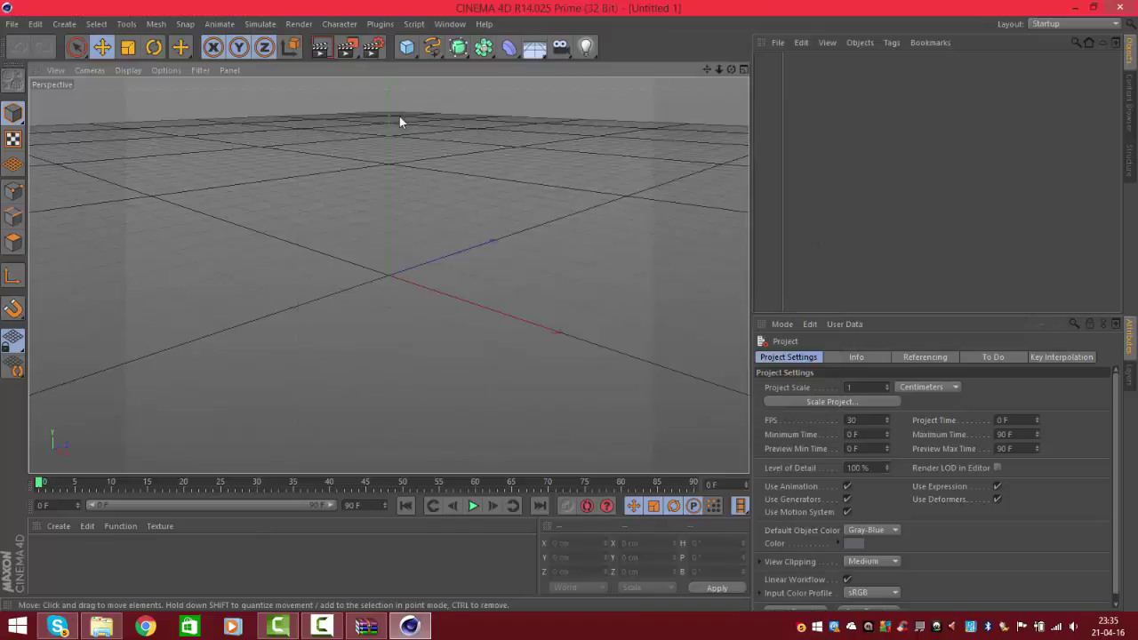
pyautogui.click(64, 24)
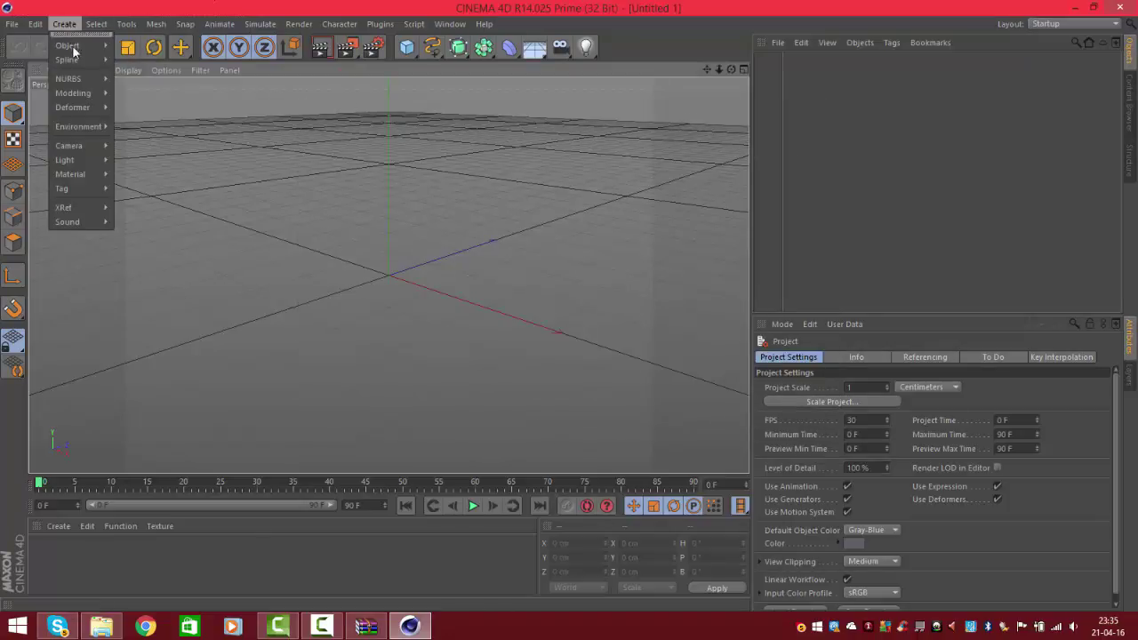
pyautogui.moveTo(73, 46)
pyautogui.click(149, 166)
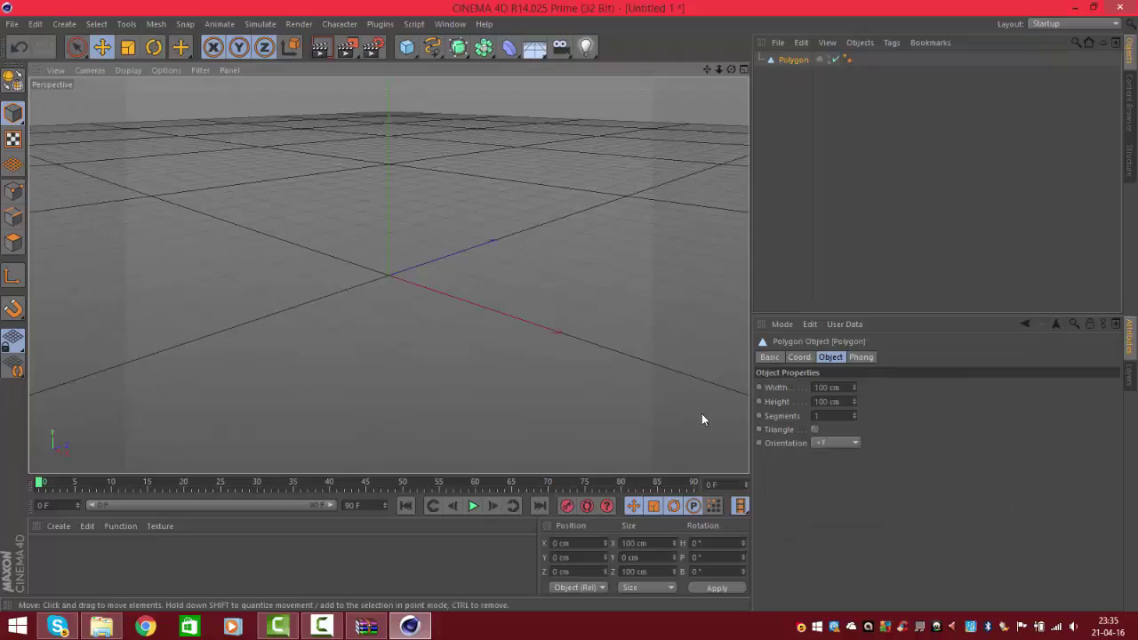
pyautogui.click(57, 526)
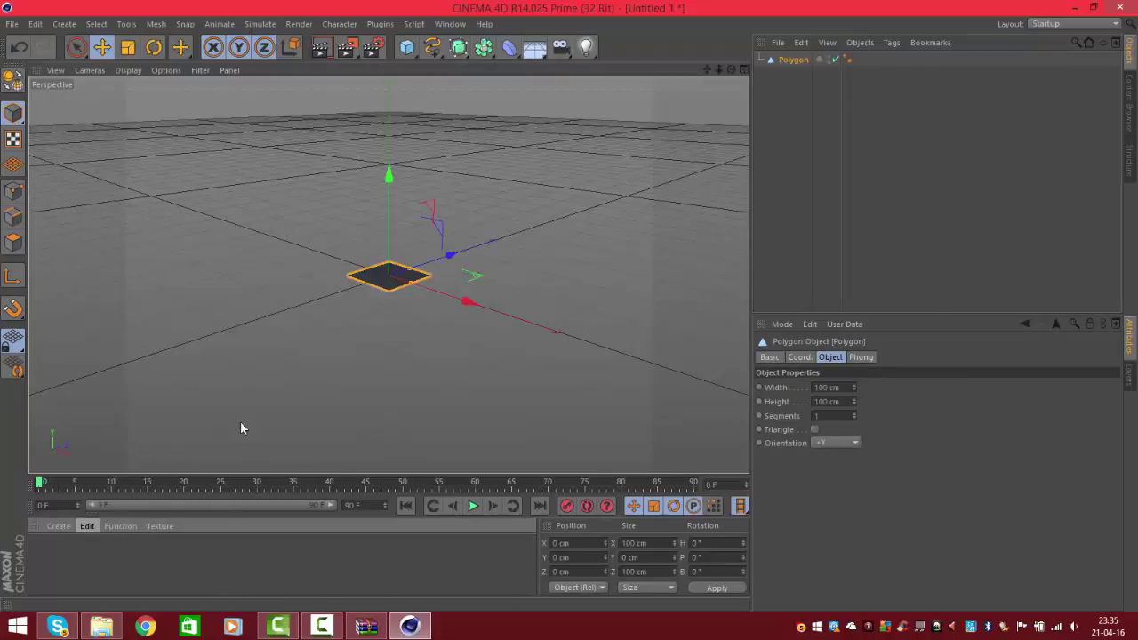
# Move the polygon below the scene origin, to about X 38 cm, Y -189 cm, Z -24 cm.
pyautogui.click(454, 313)
pyautogui.moveTo(455, 300); pyautogui.dragTo(441, 395)
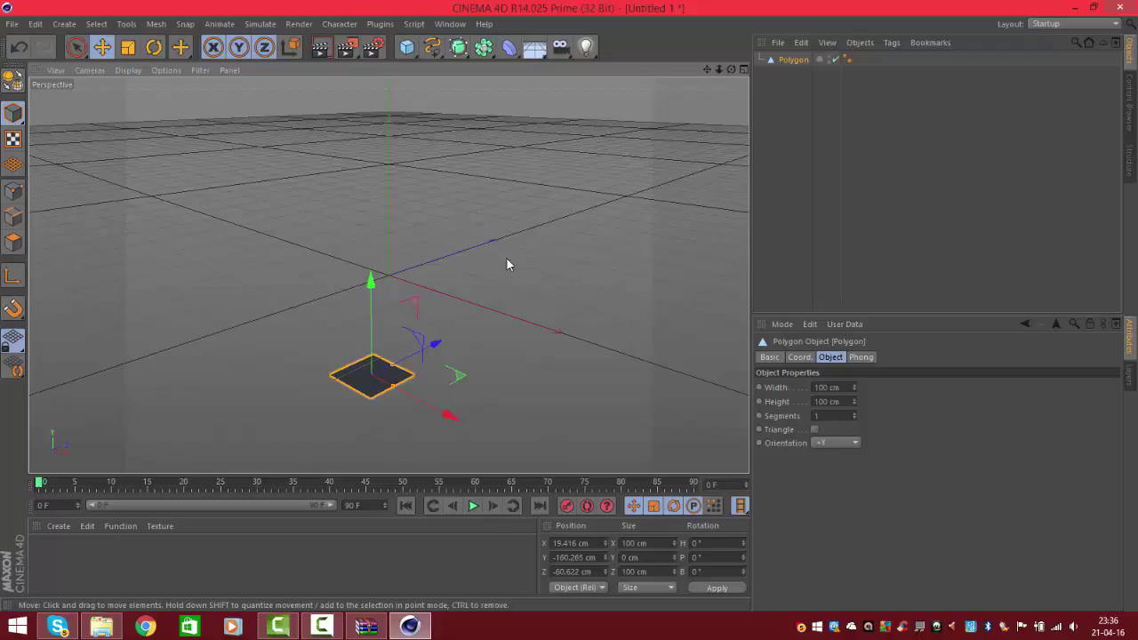
pyautogui.moveTo(454, 377); pyautogui.dragTo(391, 406)
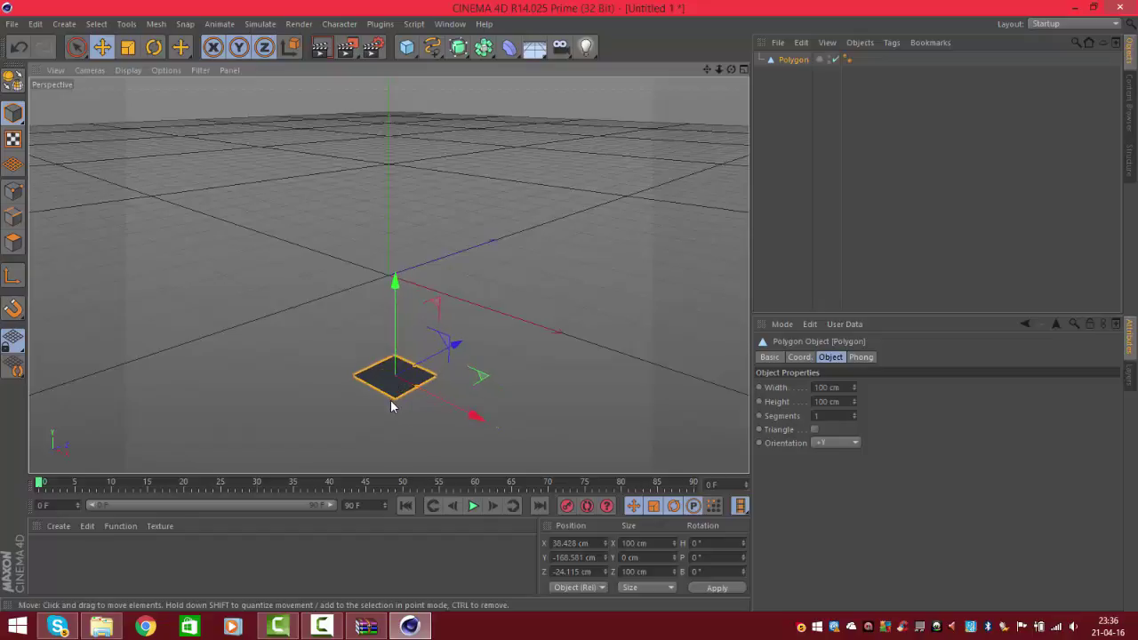